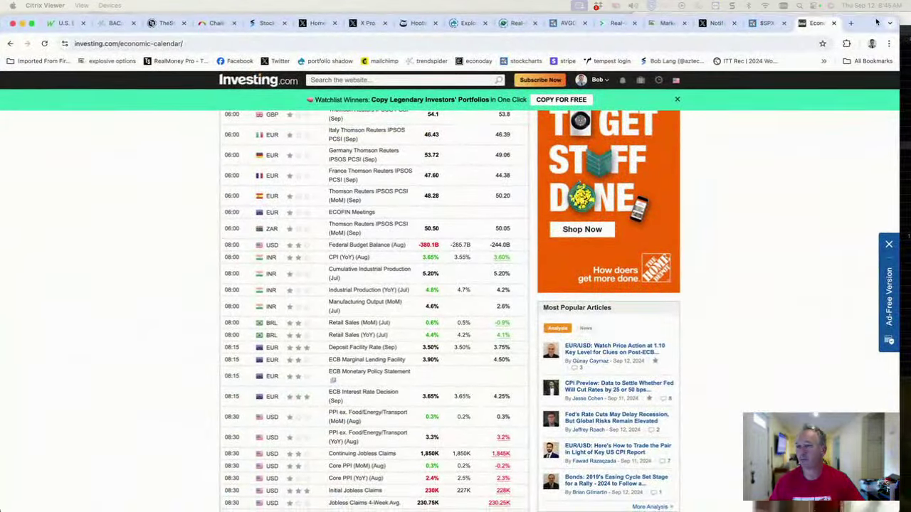
Scroll the economic calendar to review August PPI at 0.2% and jobless claims at 230K
scroll(811, 232, down, 15)
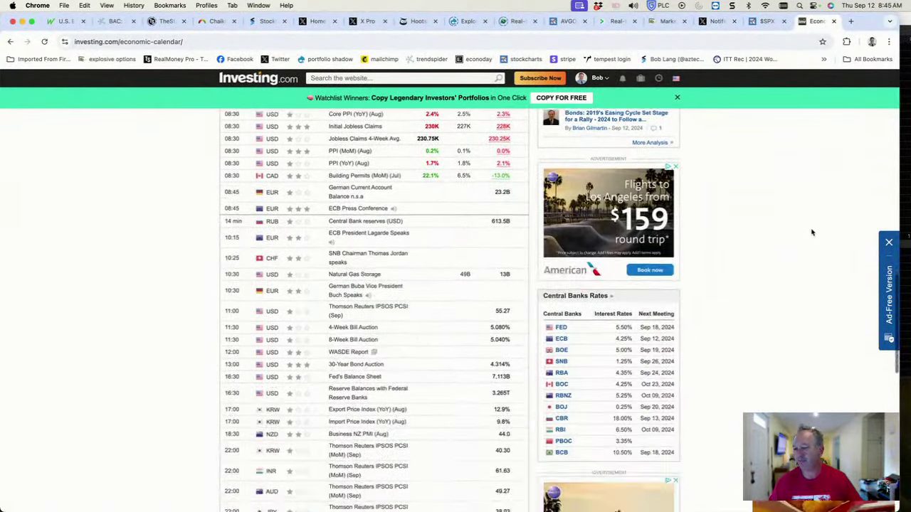
scroll(811, 232, up, 10)
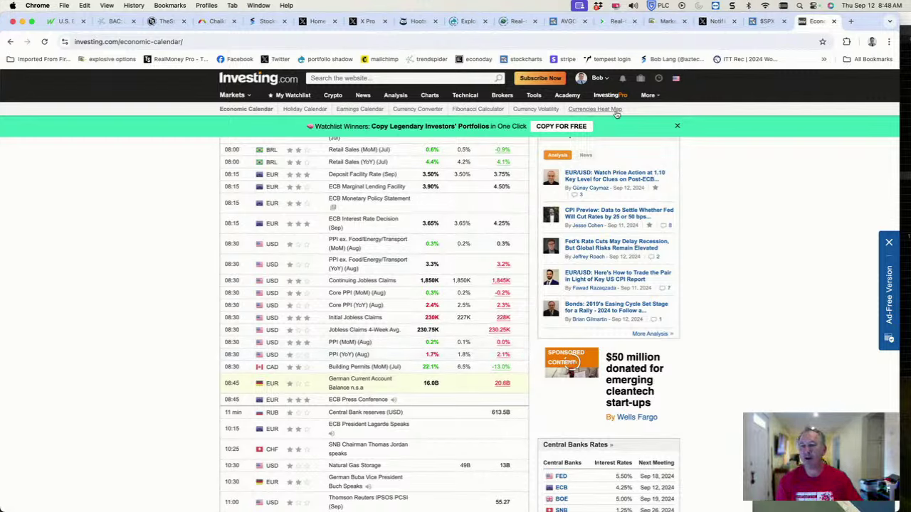
click(764, 23)
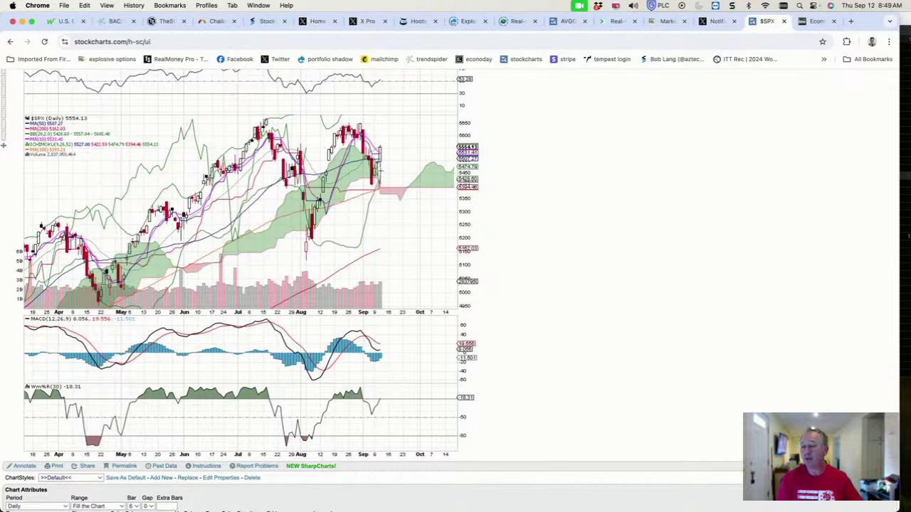
Turn off crosshair inspection on the $SPX daily chart to review its RSI, MACD and Williams %R
scroll(380, 172, up, 1)
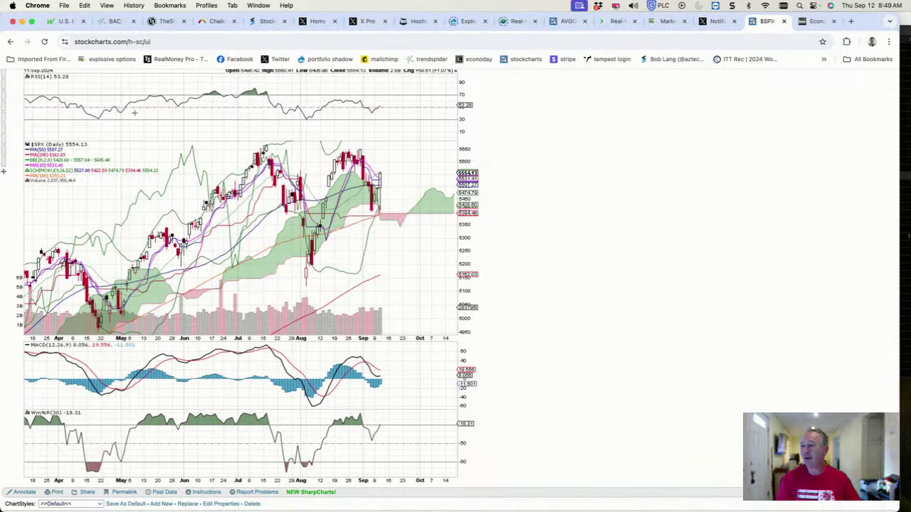
scroll(134, 112, up, 3)
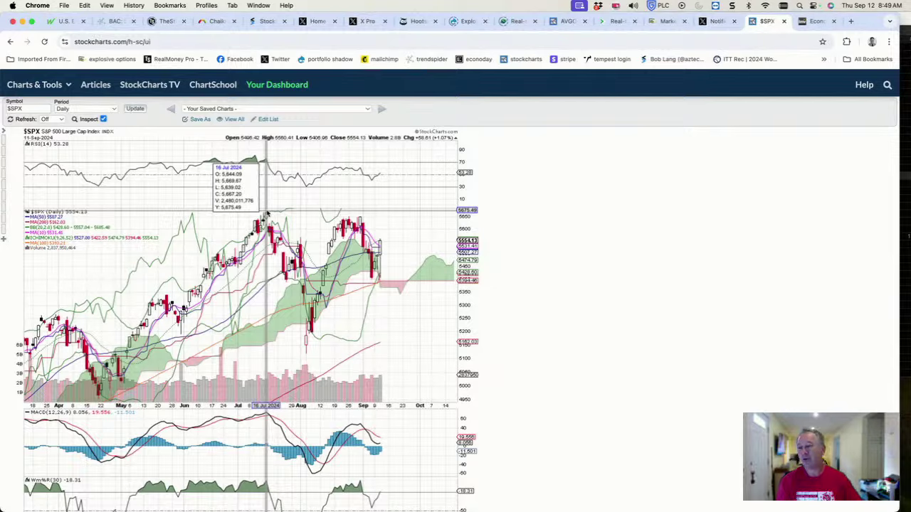
click(103, 120)
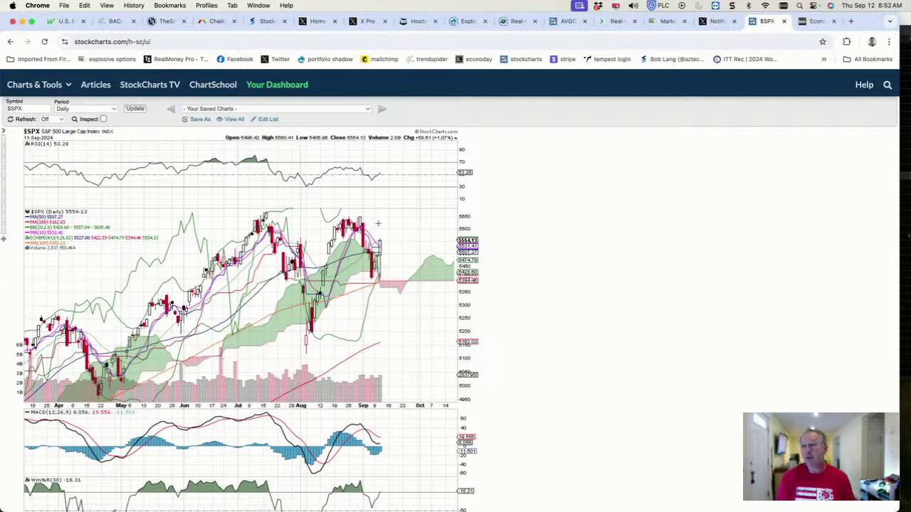
Change the Williams %R indicator row to On Balance Volume and add Chaikin Money Flow in the next row
scroll(133, 412, down, 6)
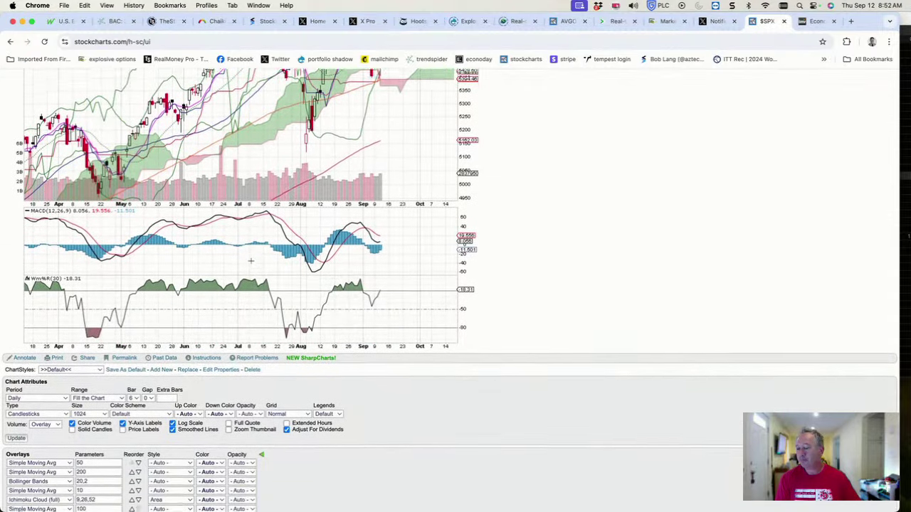
scroll(132, 413, down, 4)
right_click(106, 396)
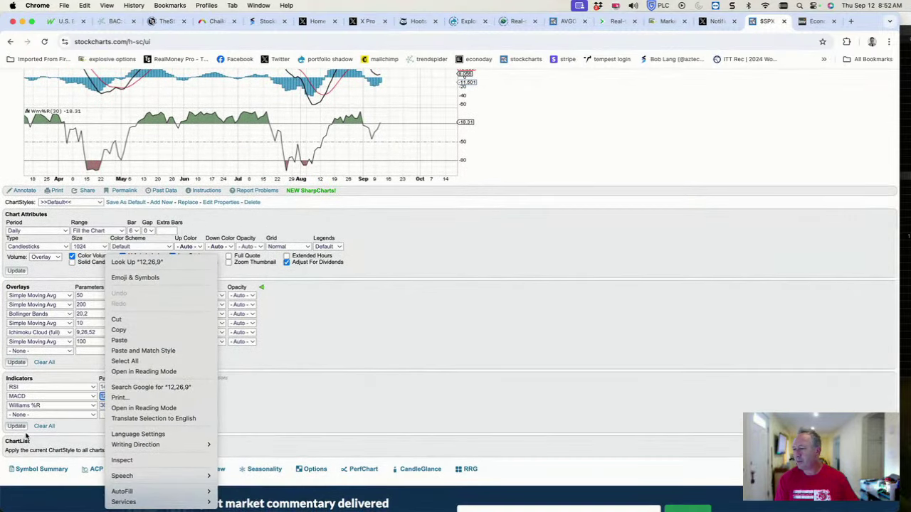
click(37, 405)
click(37, 406)
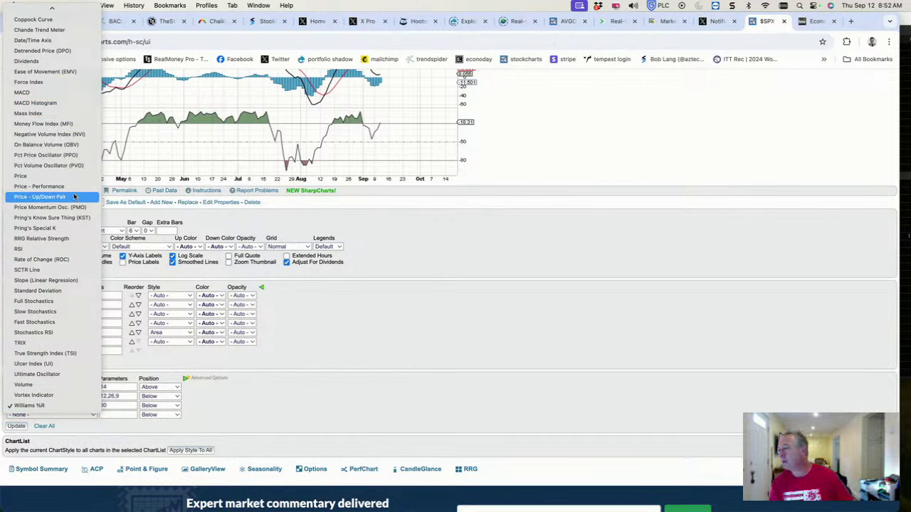
click(69, 145)
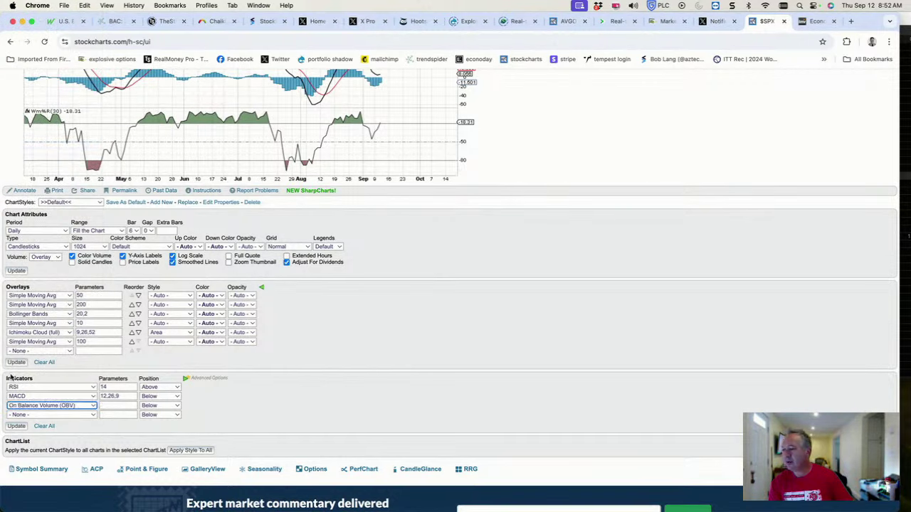
click(37, 415)
scroll(41, 428, down, 3)
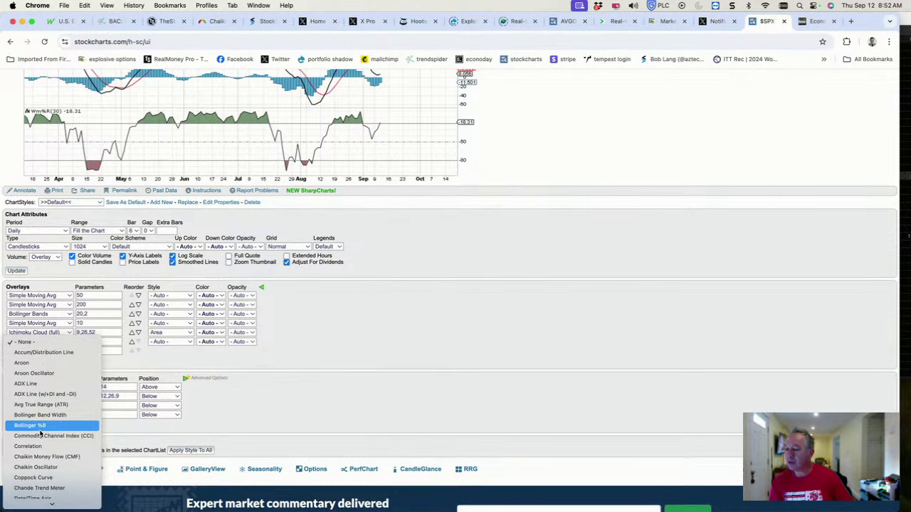
click(48, 456)
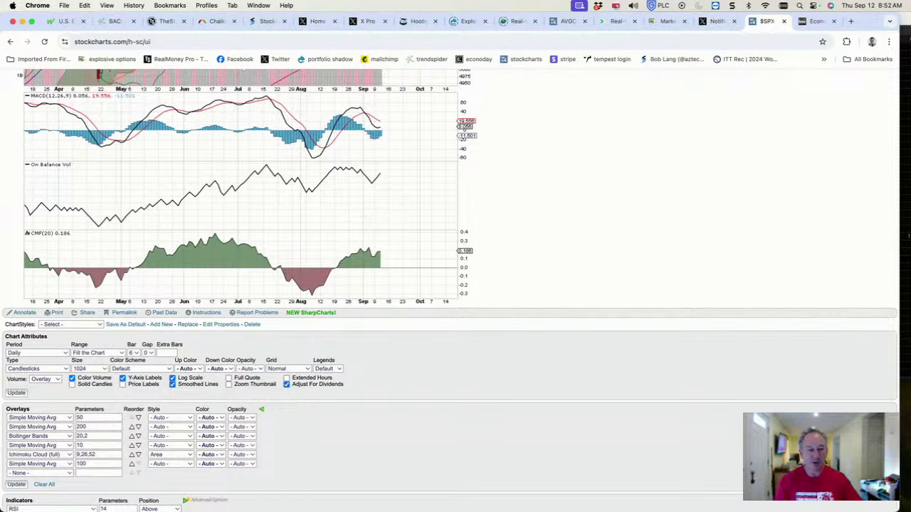
scroll(270, 161, up, 5)
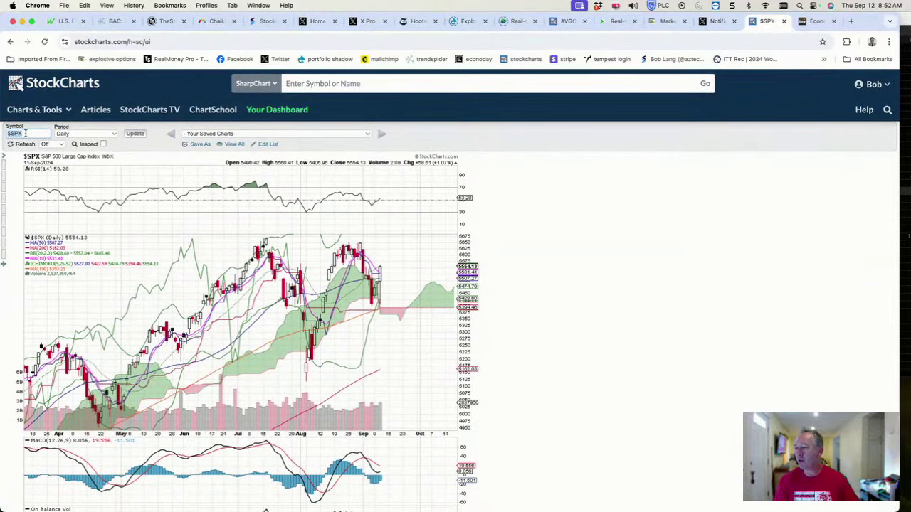
Load the ROKU daily chart in place of $SPX
click(25, 134)
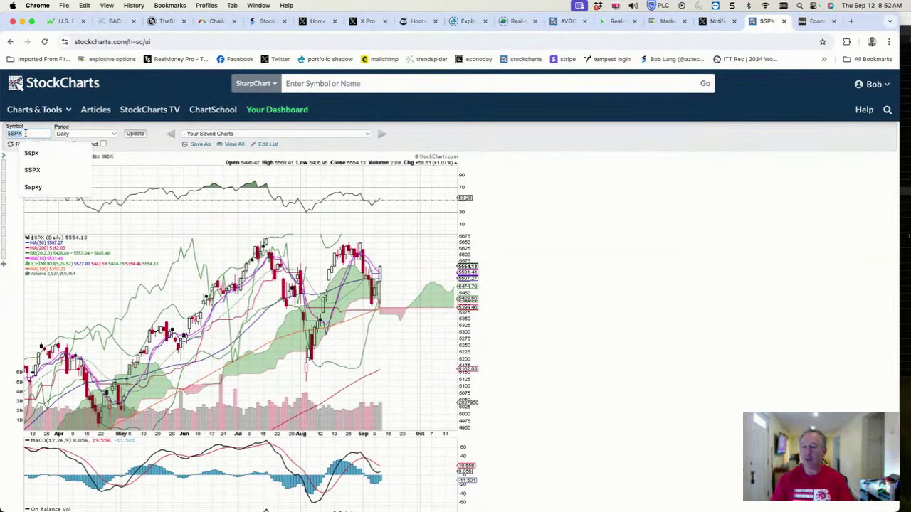
text(roku)
key(Return)
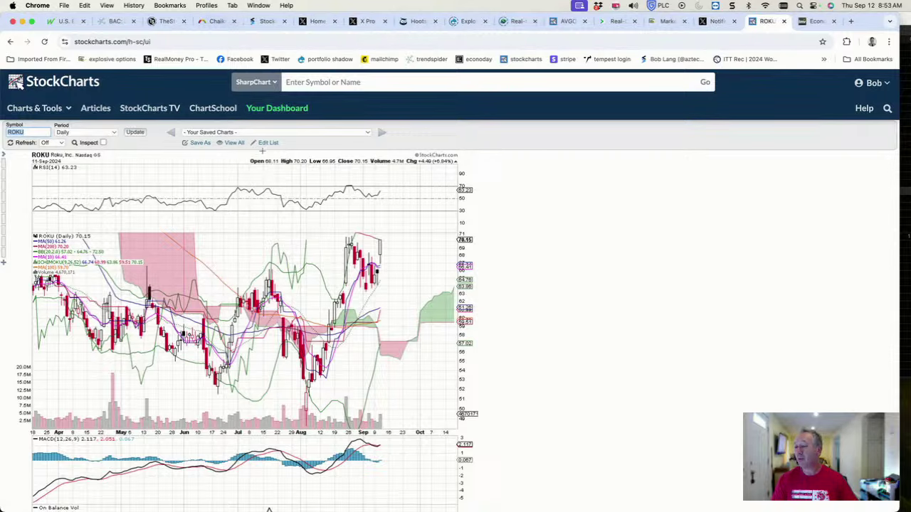
Change the ROKU chart's bar width so it spans December through September, and apply it
scroll(298, 276, down, 2)
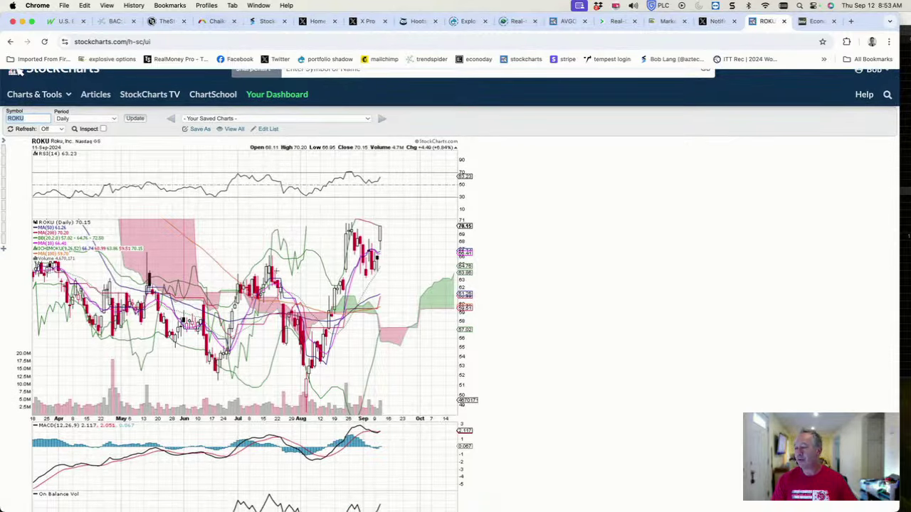
scroll(168, 239, down, 5)
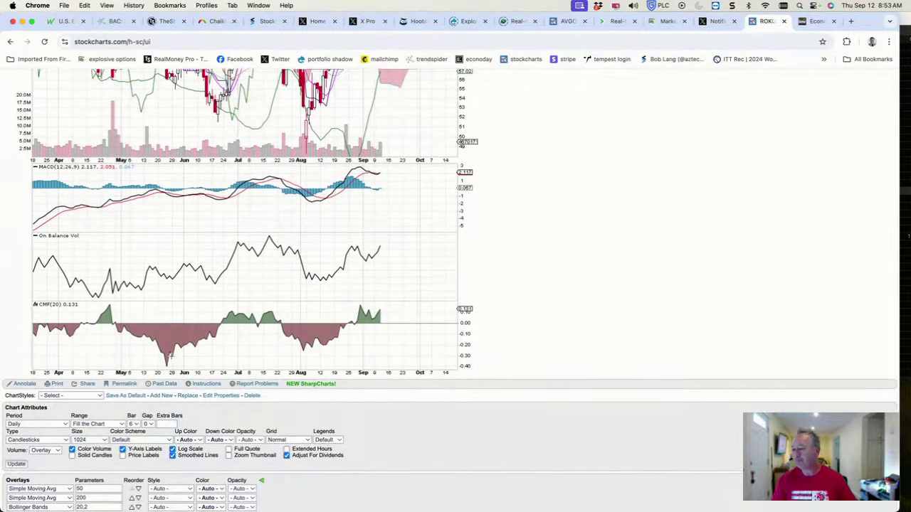
click(132, 424)
click(133, 414)
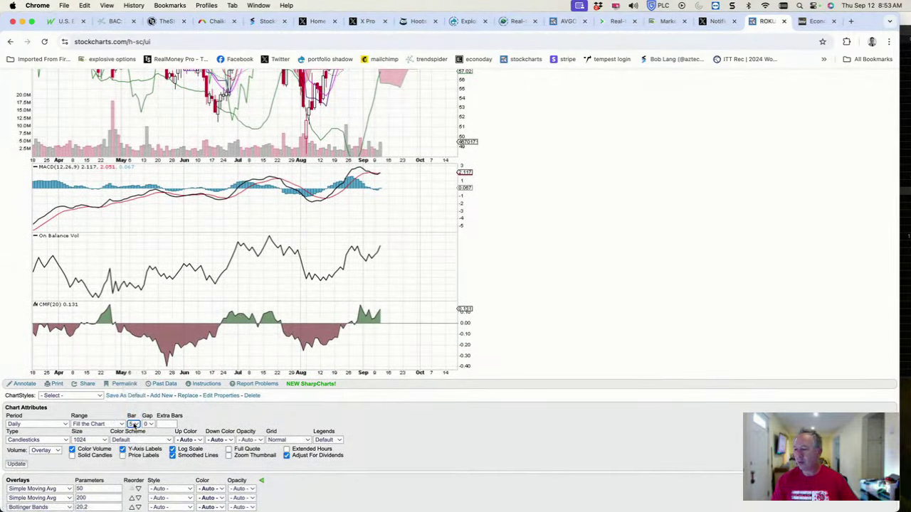
click(132, 425)
click(135, 420)
click(17, 464)
scroll(63, 323, down, 1)
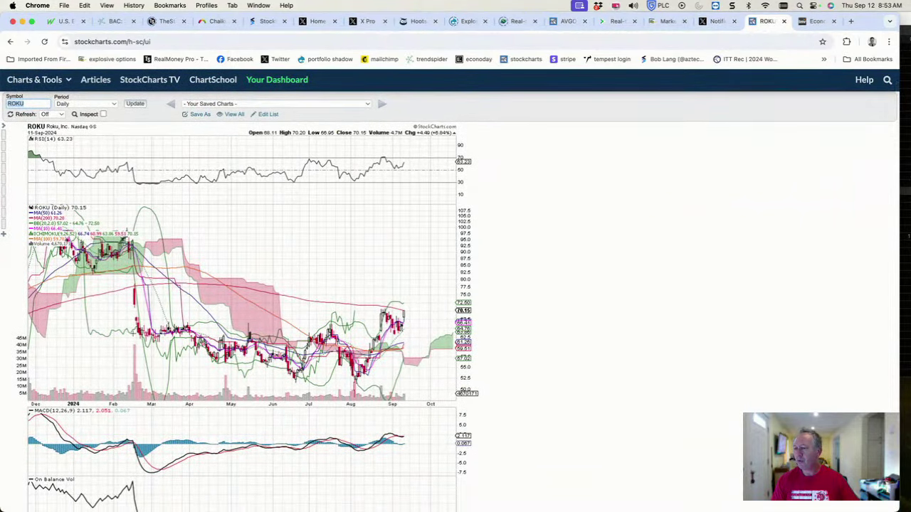
scroll(22, 334, down, 4)
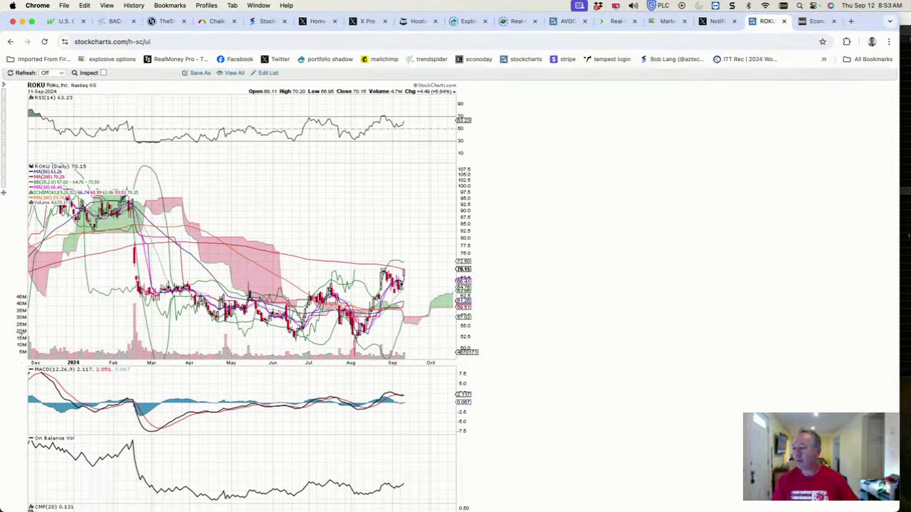
scroll(22, 464, down, 3)
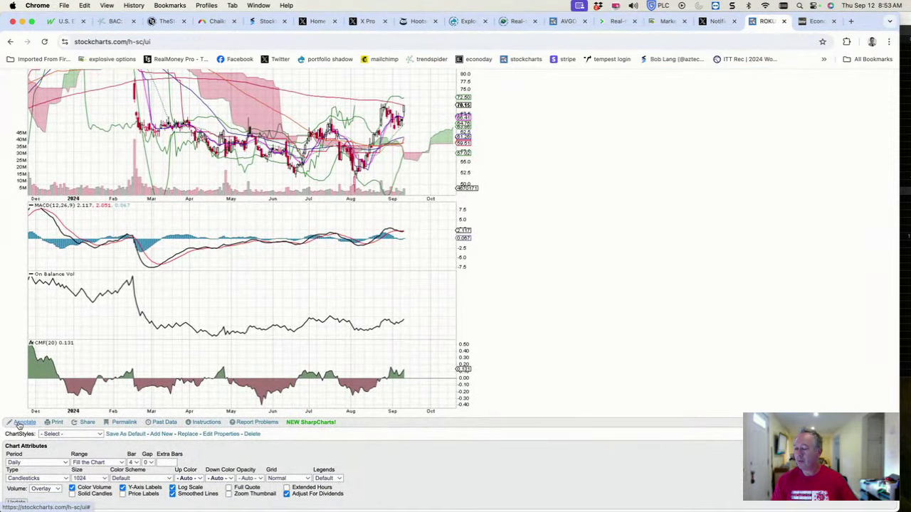
Draw a rising trendline on the ROKU chart plus horizontal levels near 92.5 and 77.5
click(5, 422)
mouse_move(383, 385)
mouse_down()
mouse_move(395, 344)
mouse_move(424, 361)
mouse_move(419, 351)
mouse_up()
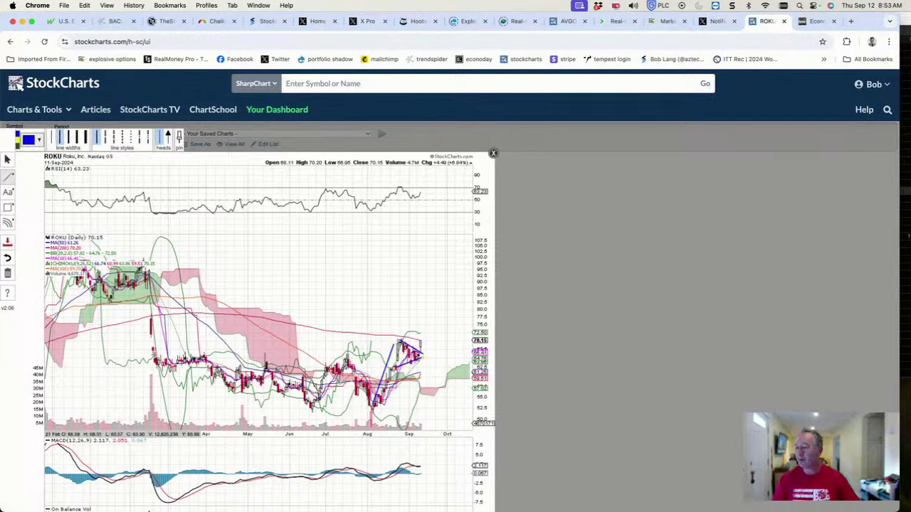
drag(145, 350, 420, 354)
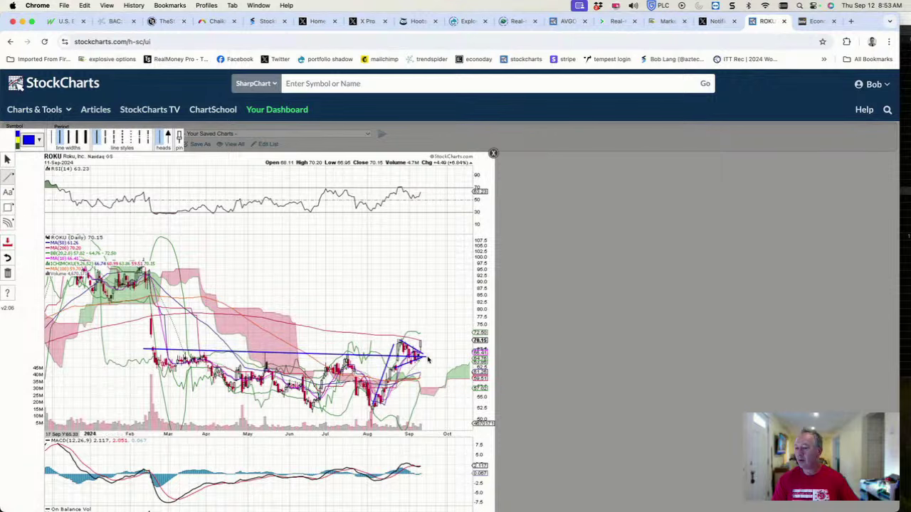
click(278, 352)
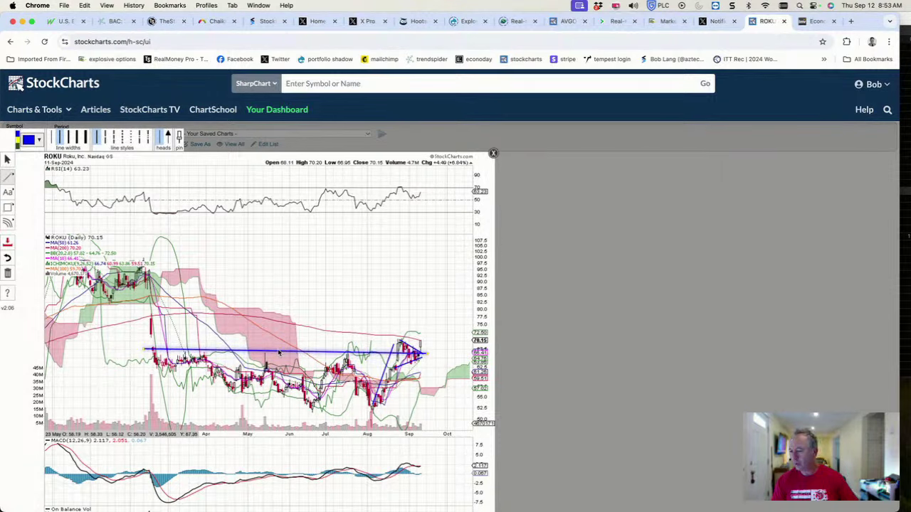
drag(279, 353, 281, 356)
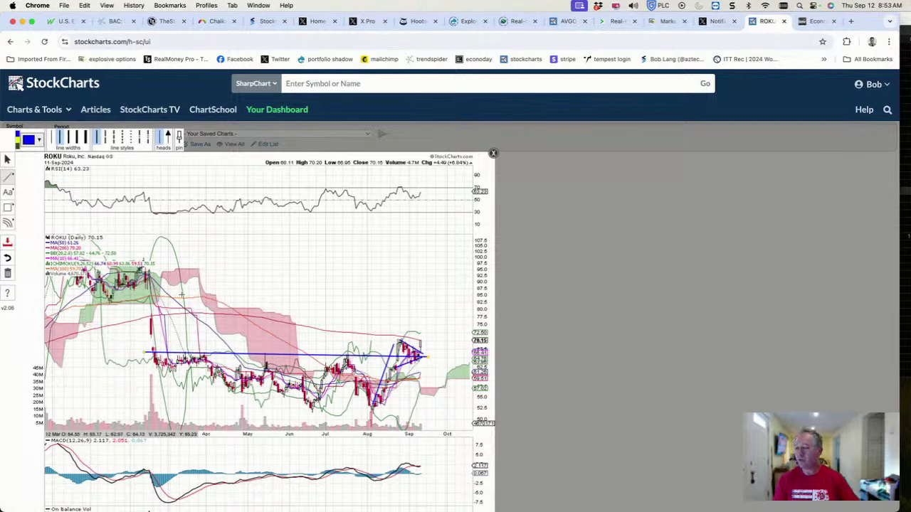
drag(145, 278, 476, 280)
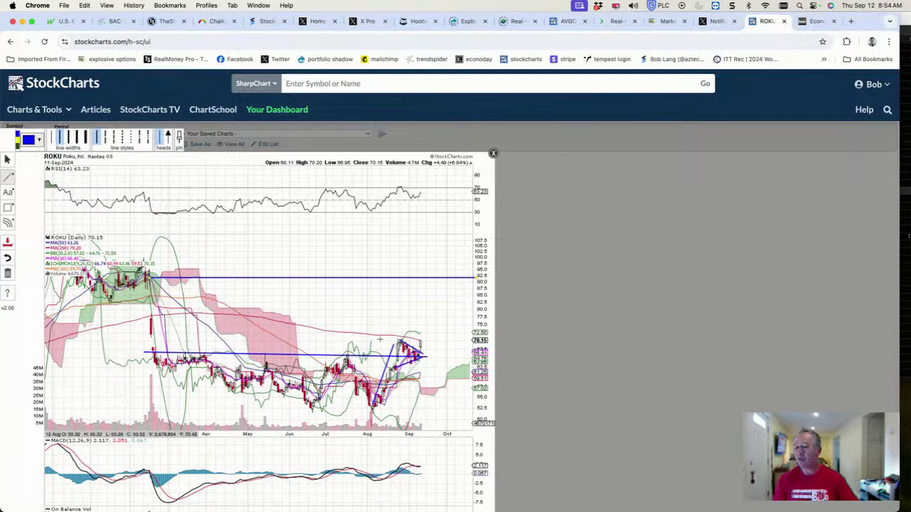
drag(151, 318, 476, 321)
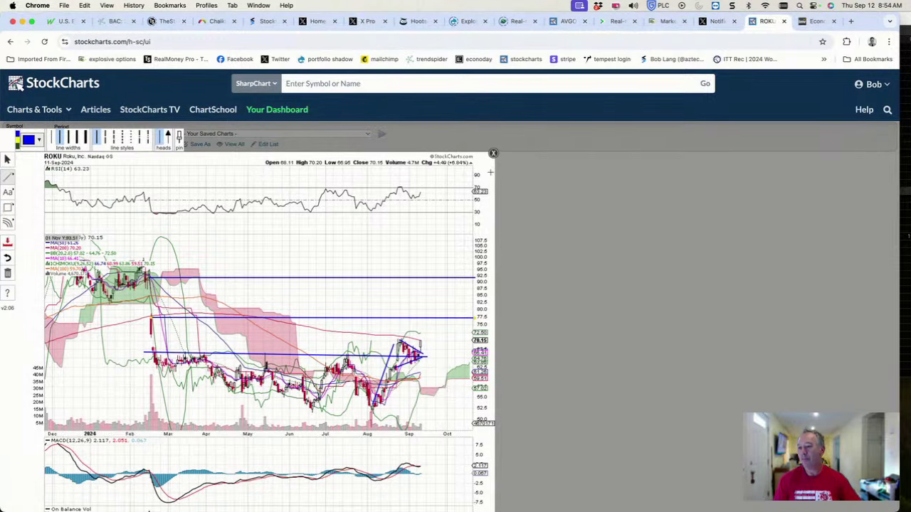
Save the annotations and upload the chart as 'ROKU - Roku, Inc.' to the Default list
click(494, 154)
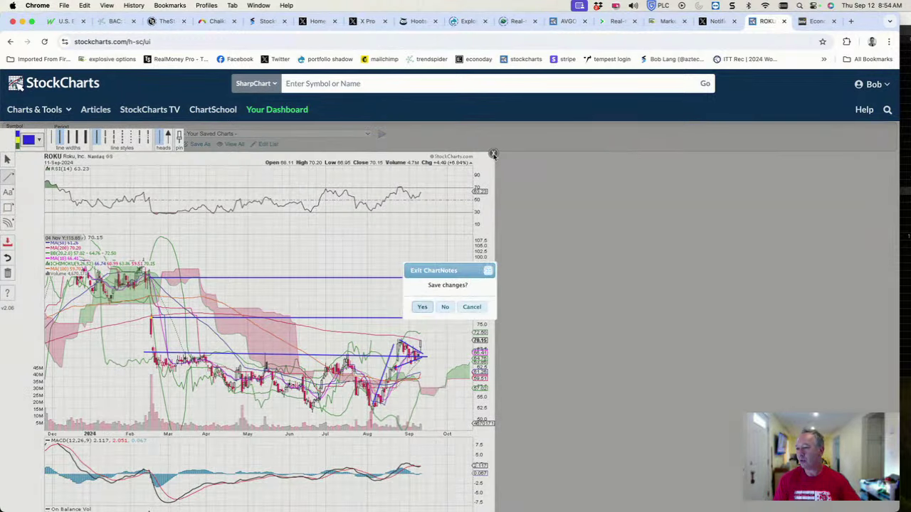
click(420, 308)
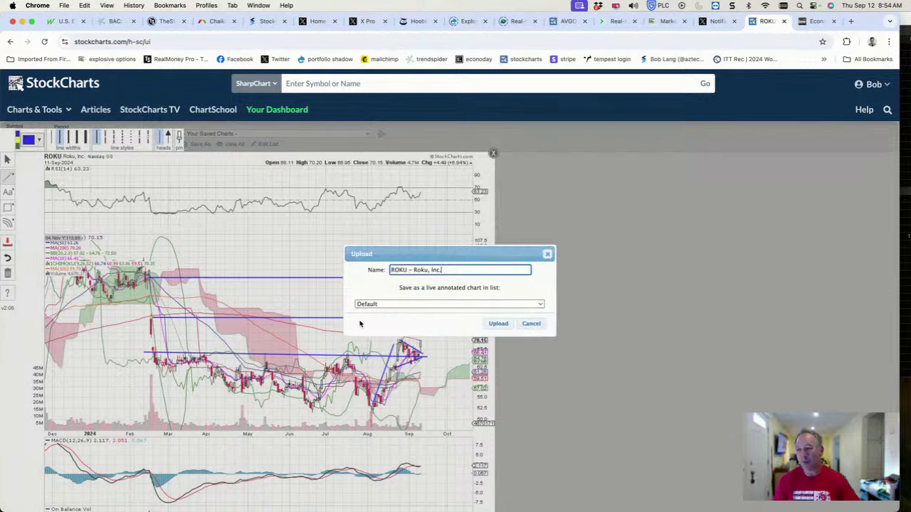
click(496, 324)
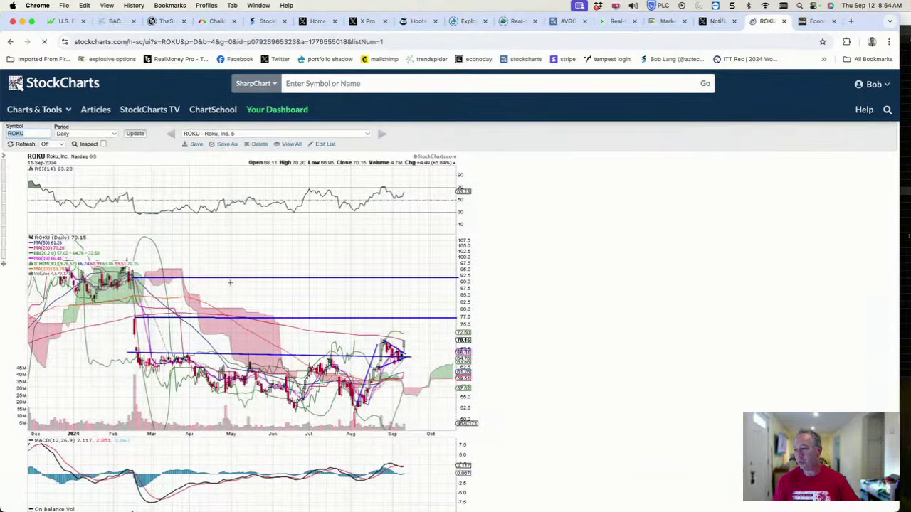
text(ROKU)
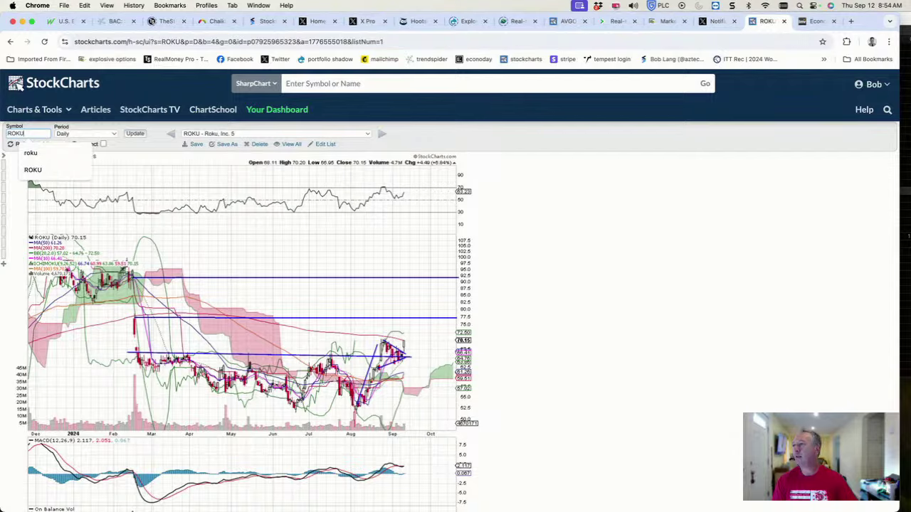
key(Return)
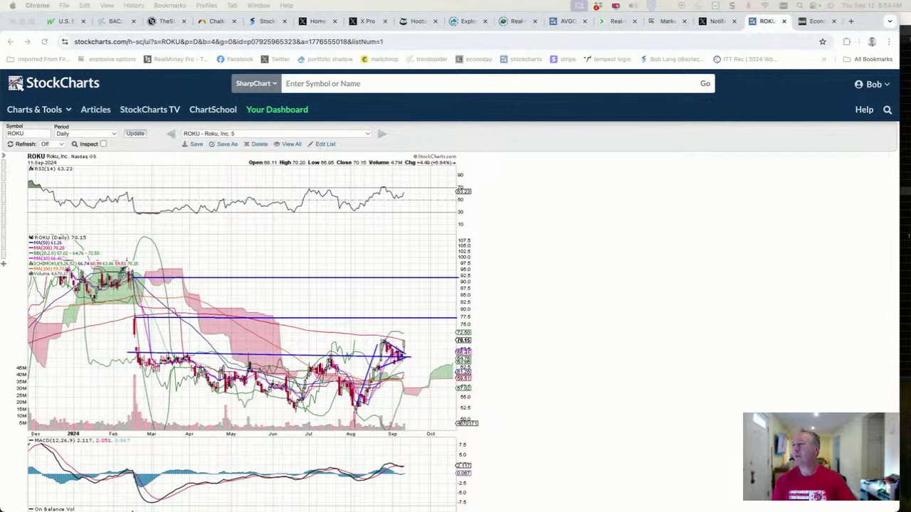
Load the ADBE daily chart, then bring Slack's #bobstrades channel to the front
click(31, 134)
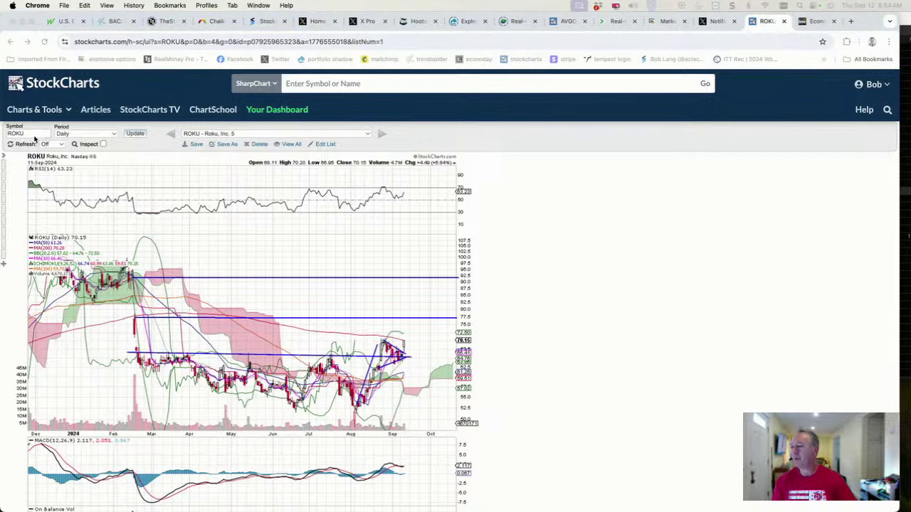
double_click(32, 135)
text(adbe)
key(Return)
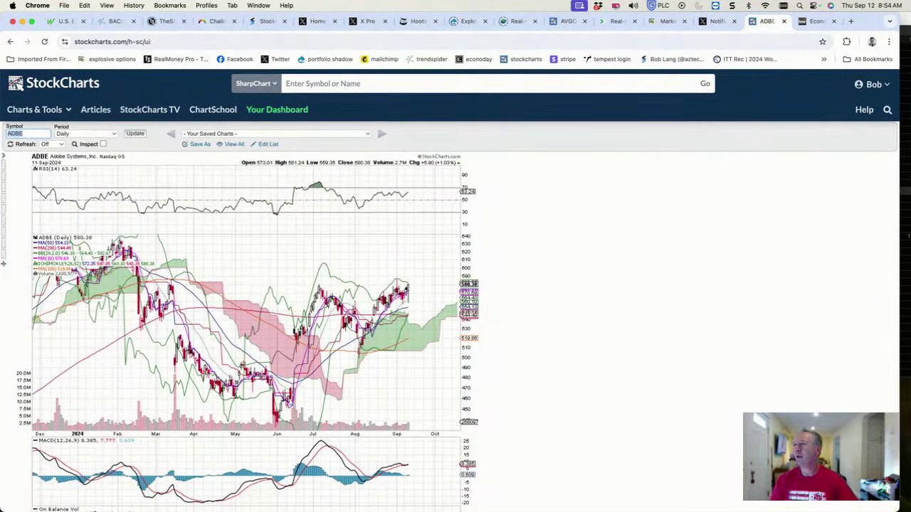
key(super+Tab)
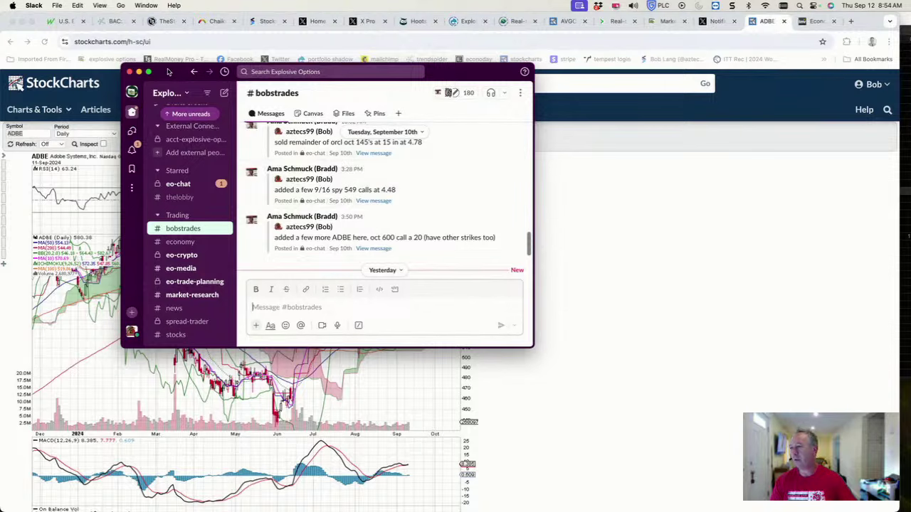
Close the Slack window with Cmd+W to return to the ADBE chart
key(super+w)
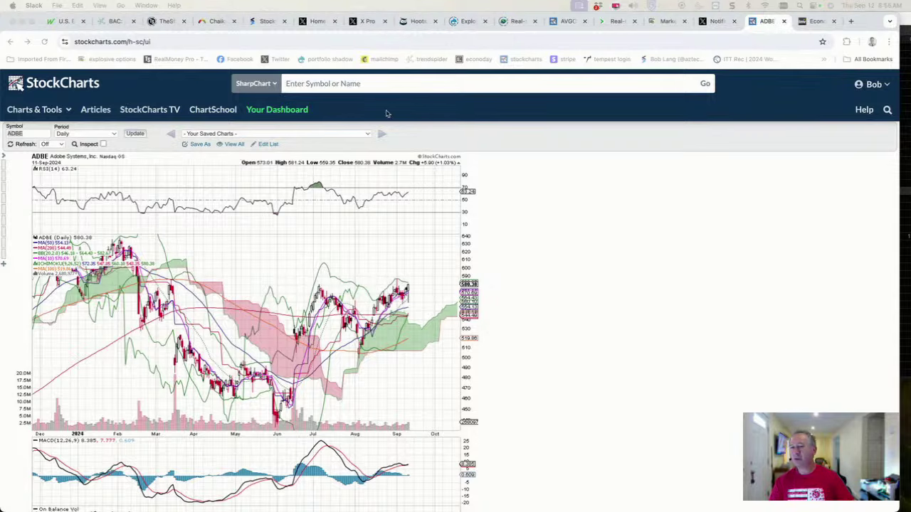
On the AVGO chart, turn off Inspect and choose wider bar spacing to show April through mid-October
click(573, 22)
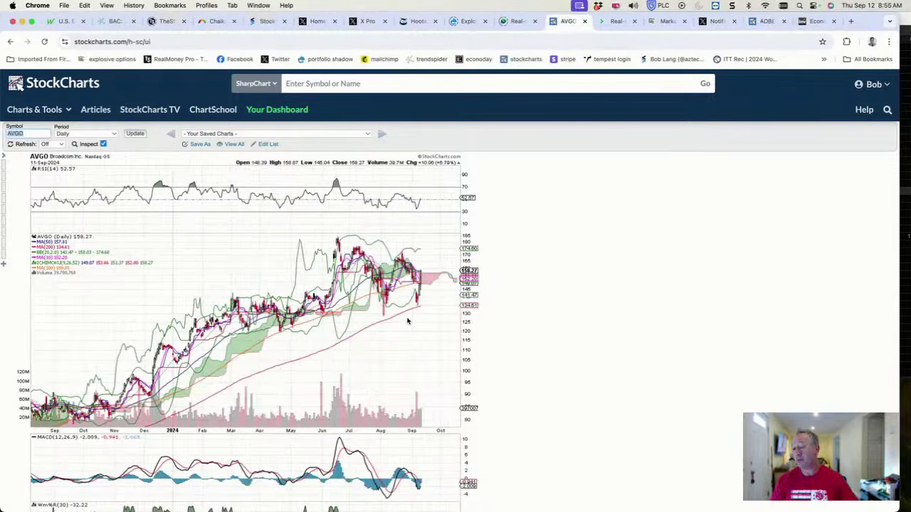
click(103, 145)
scroll(231, 279, down, 8)
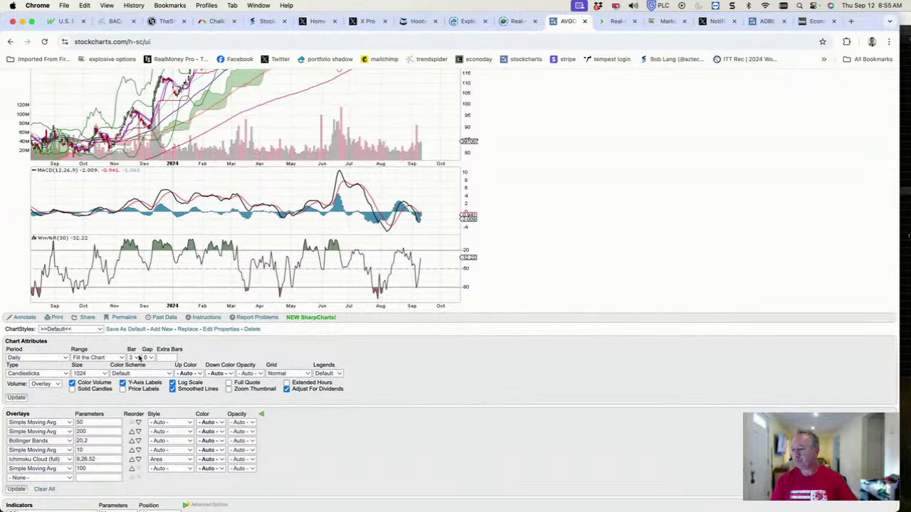
click(140, 358)
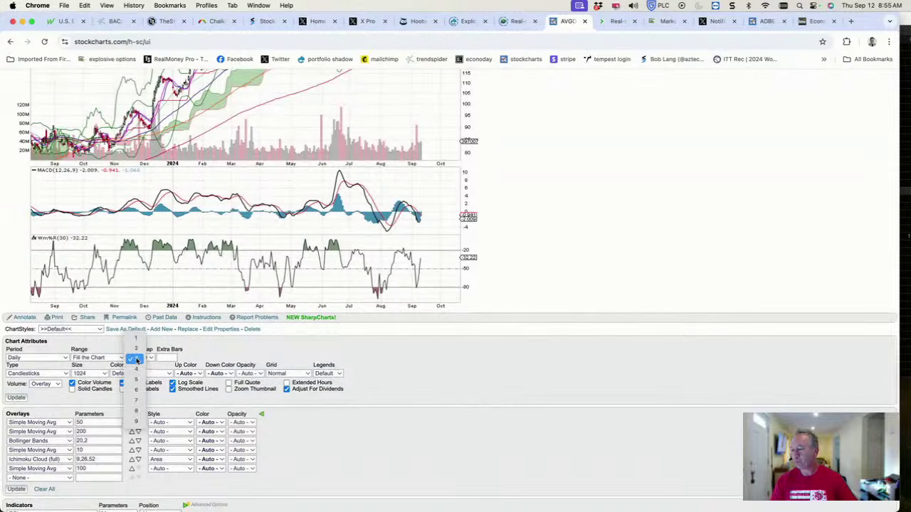
click(80, 392)
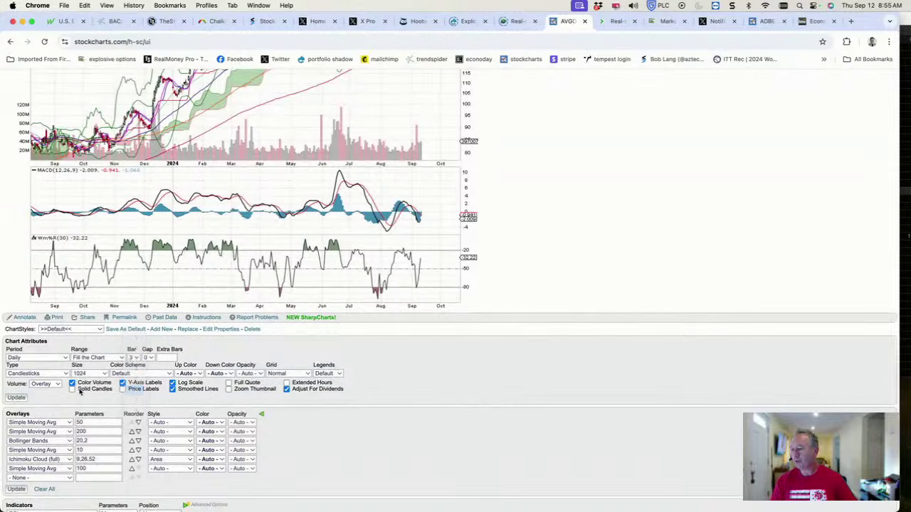
click(16, 397)
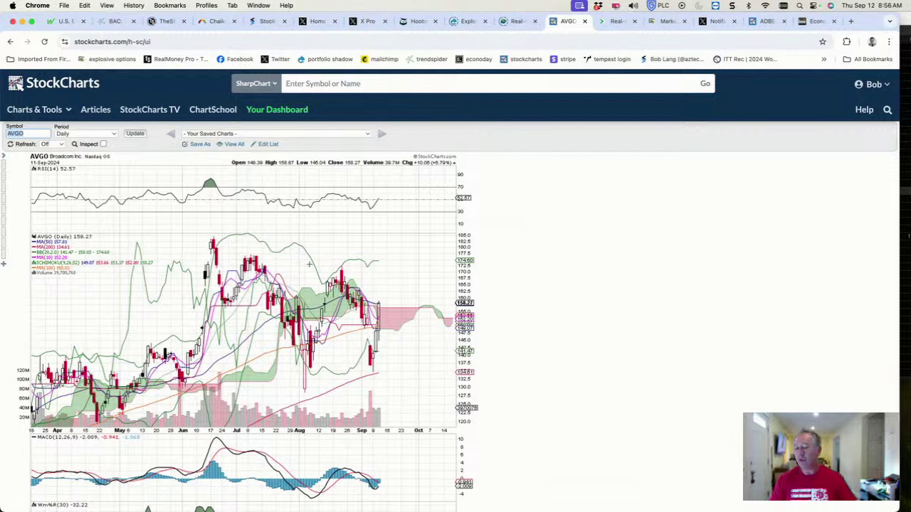
click(248, 255)
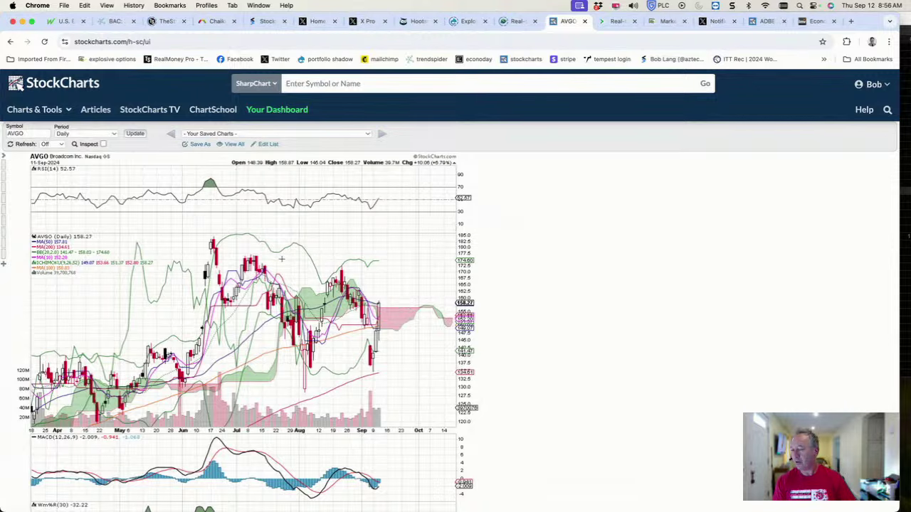
scroll(180, 270, down, 3)
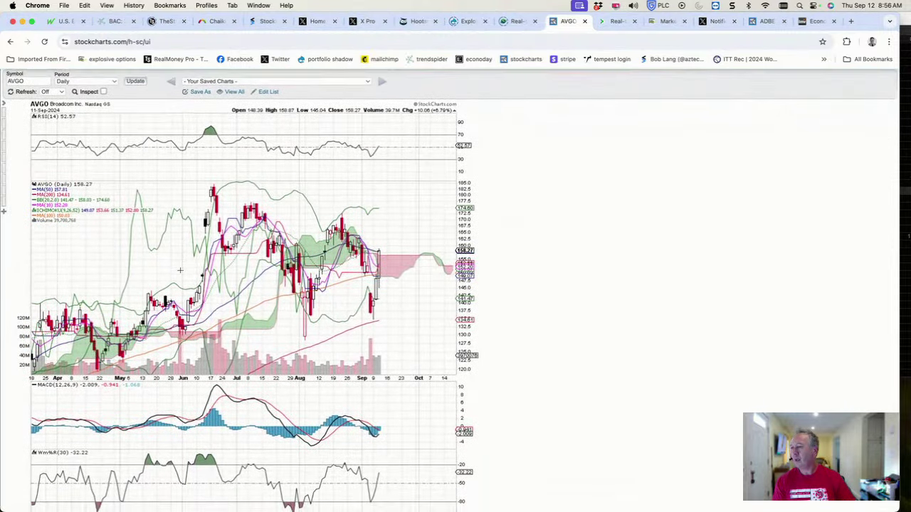
scroll(201, 174, up, 3)
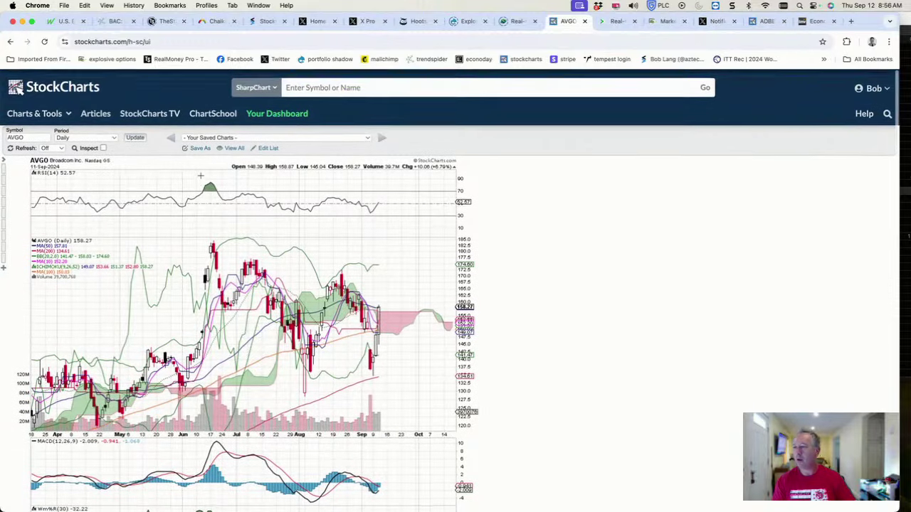
Load the NYSE McClellan Oscillator chart by searching for $nymot
click(373, 83)
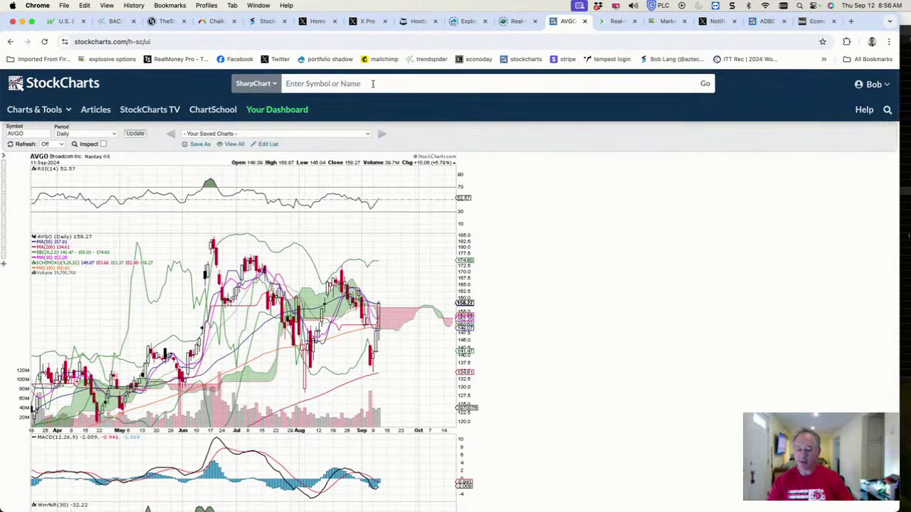
text($nymot)
key(Return)
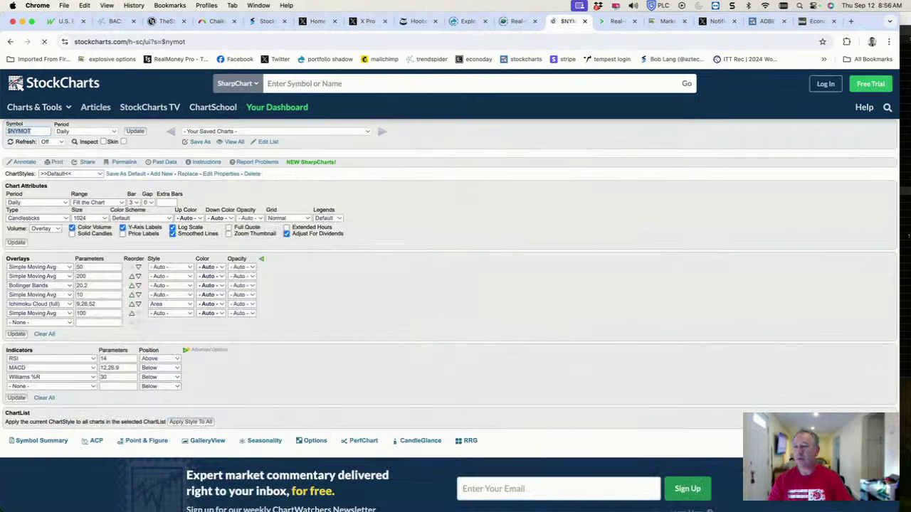
scroll(235, 242, down, 5)
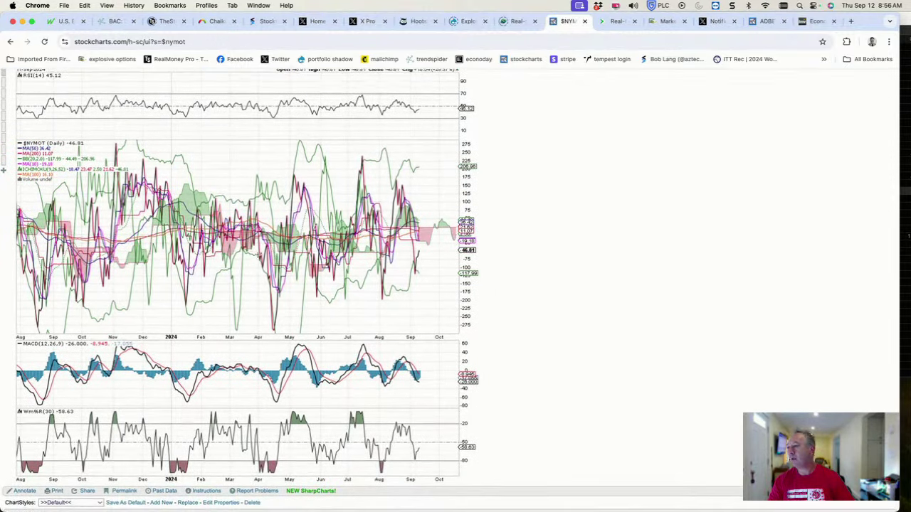
scroll(221, 255, up, 5)
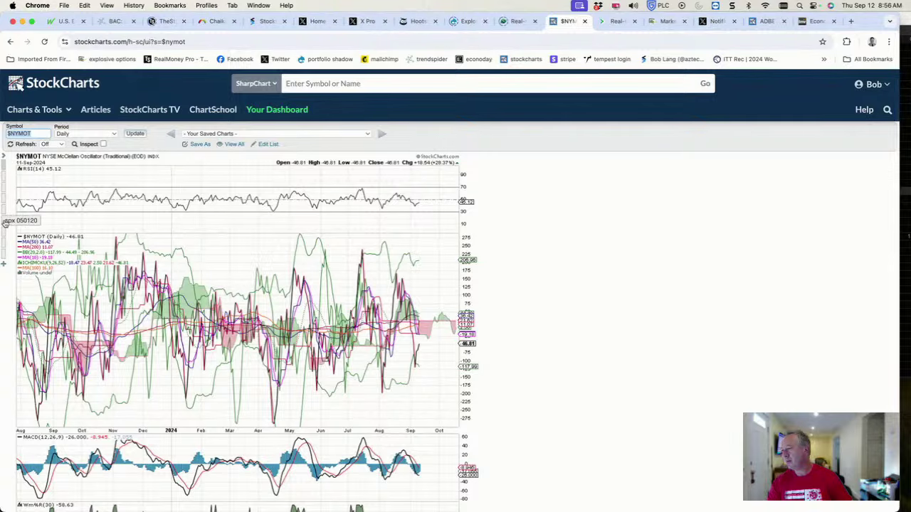
Apply the saved 'Stocks above MA' ChartStyle to the $NYMOT chart
click(4, 210)
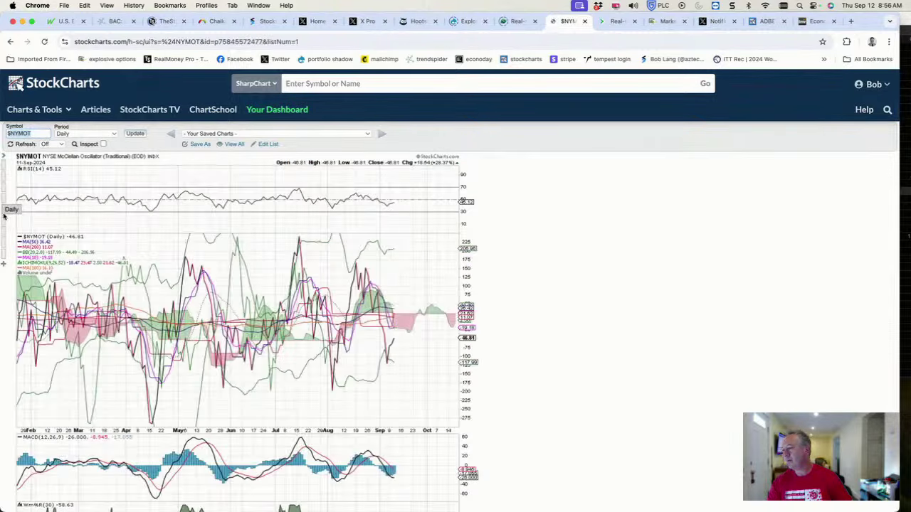
click(4, 231)
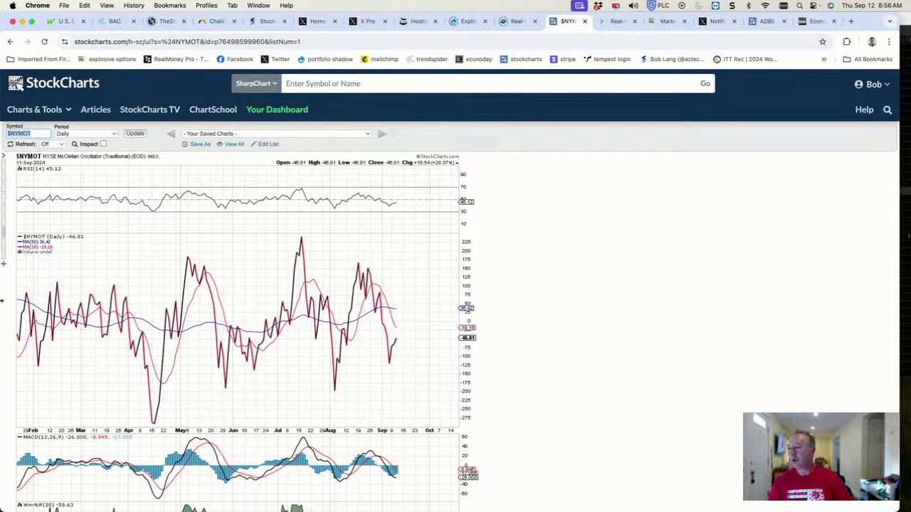
scroll(4, 304, down, 5)
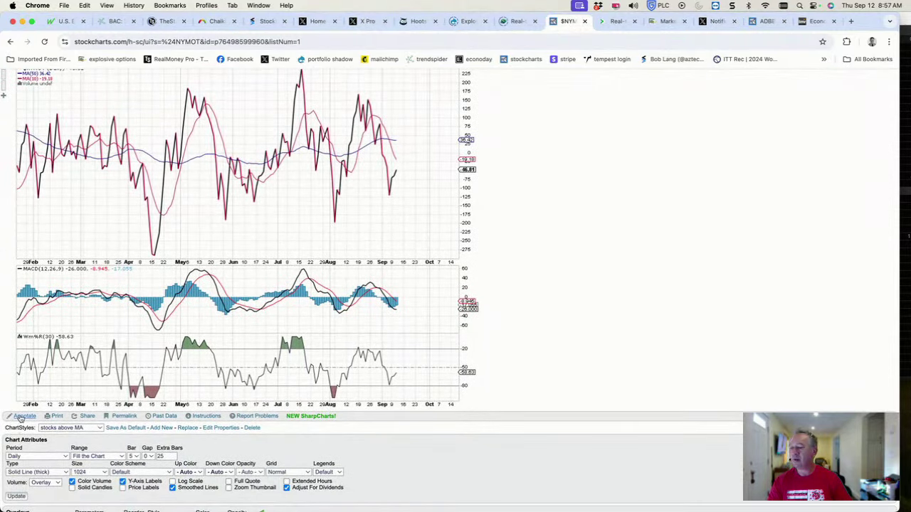
Draw a falling trendline on $NYMOT from the July peak, removing an extra rising line
click(21, 416)
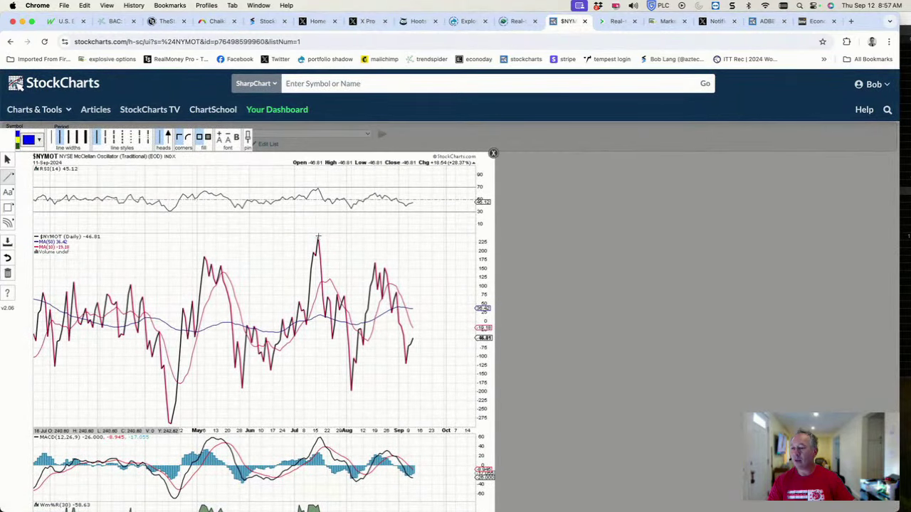
mouse_move(320, 237)
mouse_down()
mouse_move(415, 293)
mouse_move(458, 303)
mouse_up()
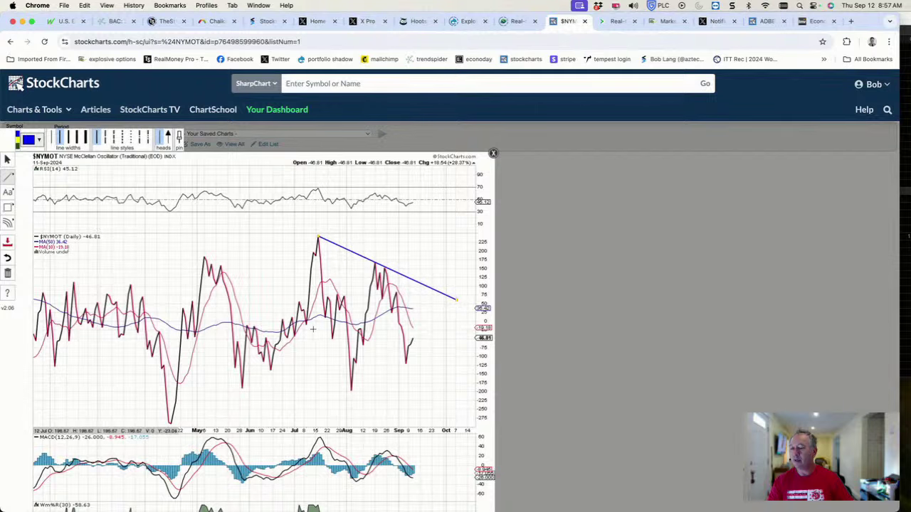
click(423, 285)
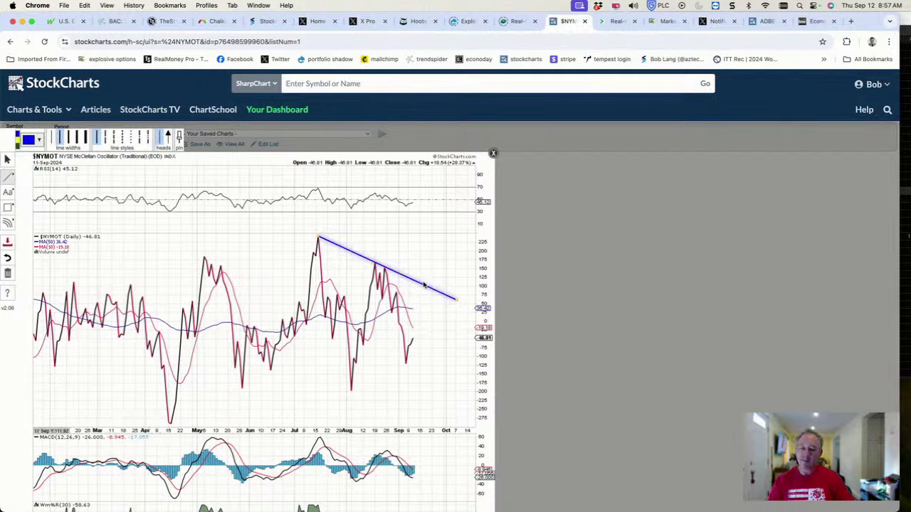
click(424, 308)
mouse_move(413, 345)
mouse_down()
mouse_move(442, 298)
mouse_move(431, 306)
mouse_up()
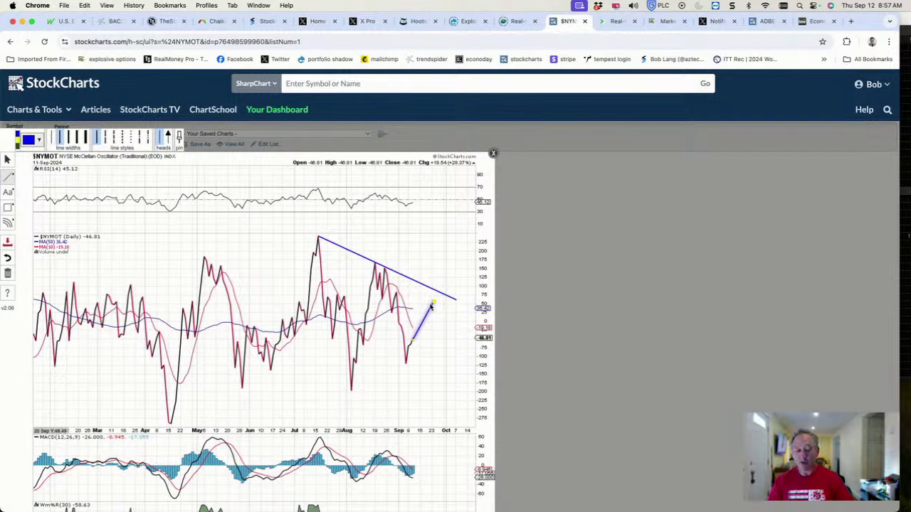
key(Delete)
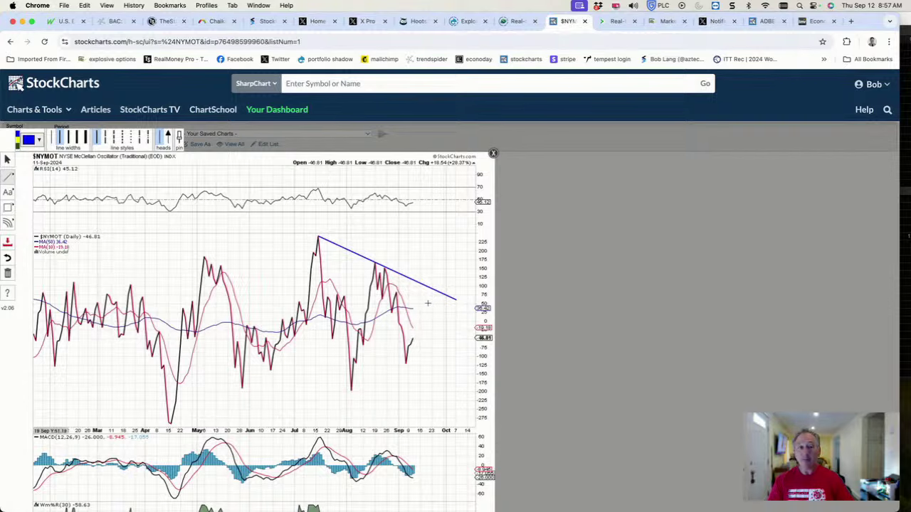